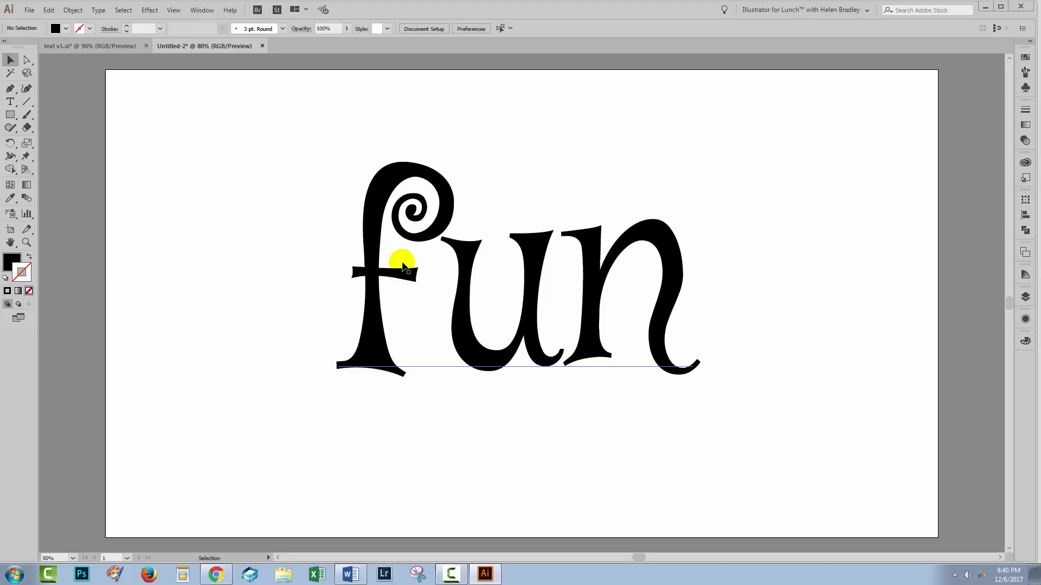
Select the 'fun' type, set its letter fill to None, and show its Appearance settings.
{"action": "left_click", "coordinate": [373, 200]}
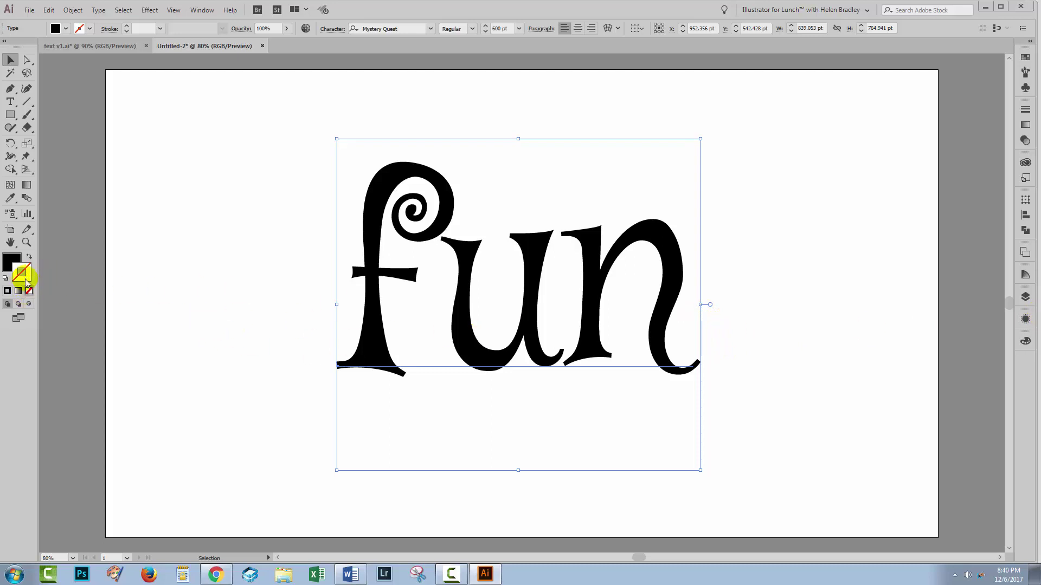
{"action": "left_click", "coordinate": [8, 262]}
{"action": "left_click", "coordinate": [29, 291]}
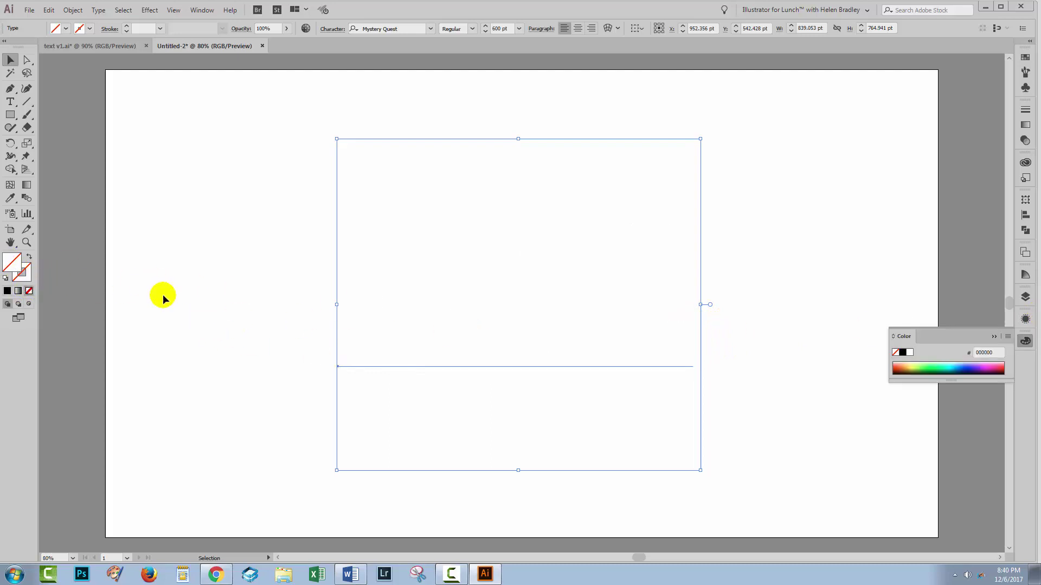
{"action": "left_click", "coordinate": [1025, 320]}
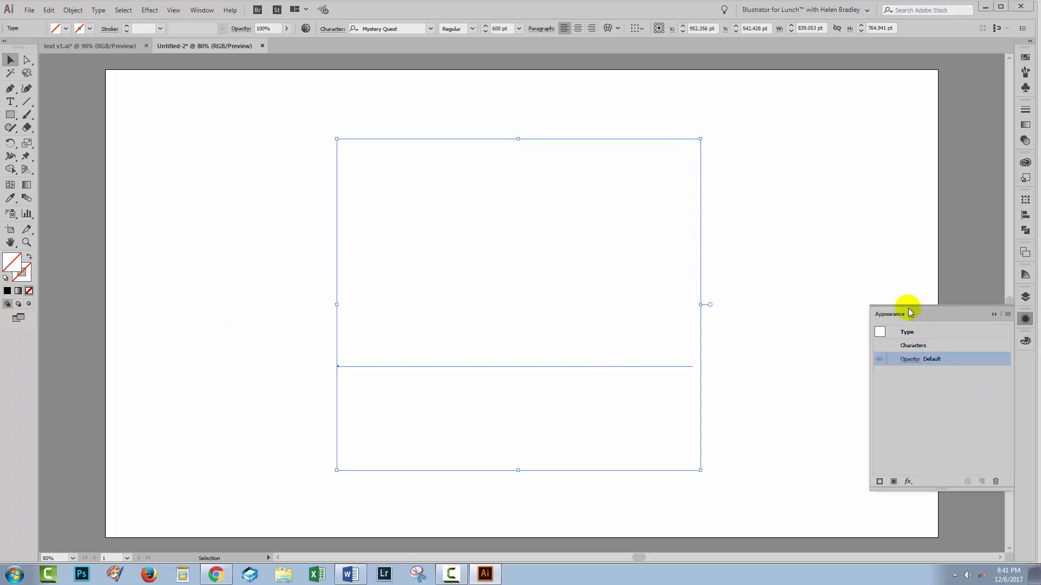
Add a new object-level fill to 'fun' and make it teal.
{"action": "left_click", "coordinate": [894, 481]}
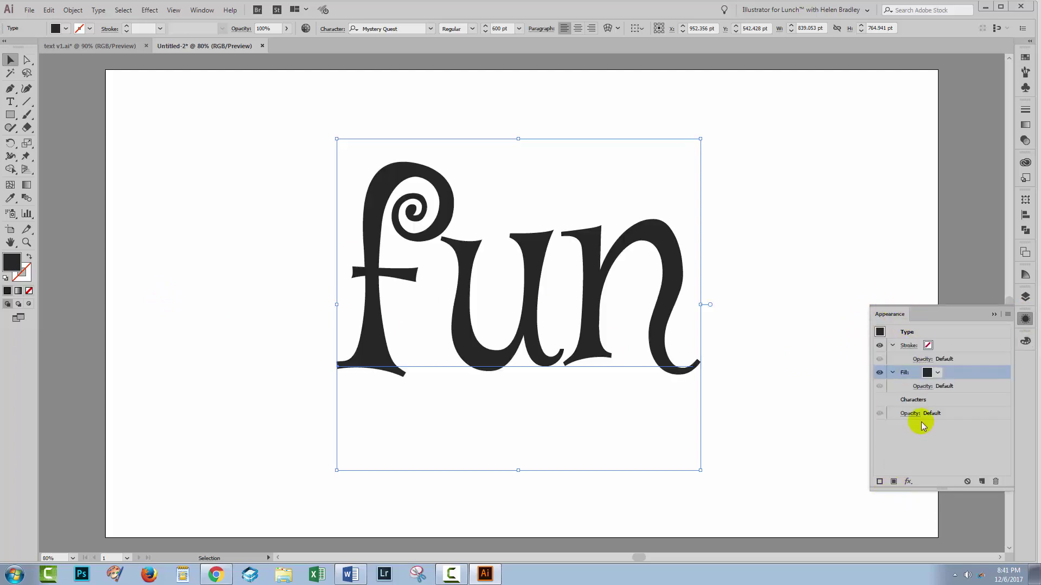
{"action": "left_click", "coordinate": [937, 373]}
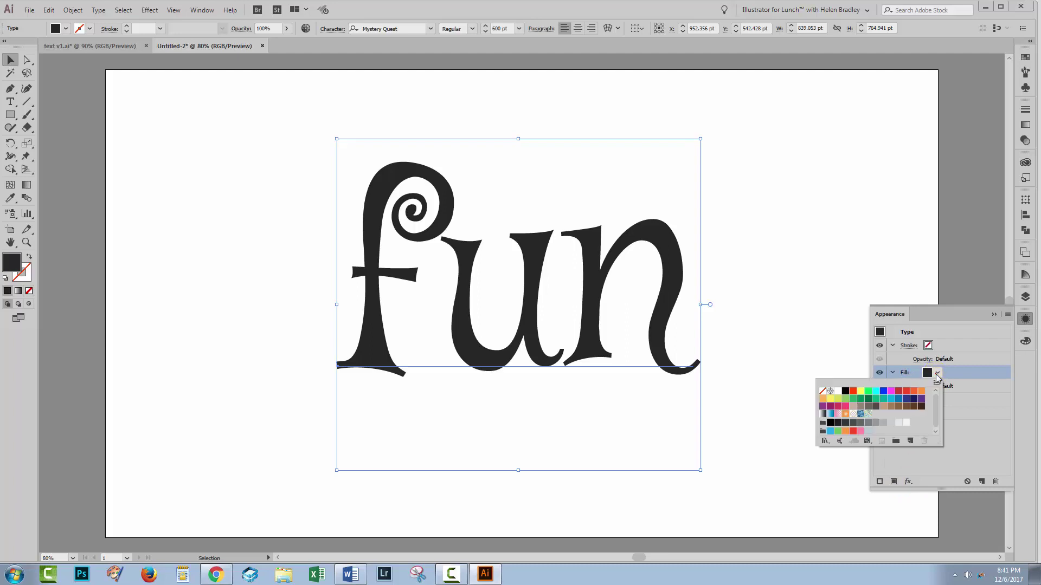
{"action": "left_click", "coordinate": [884, 400]}
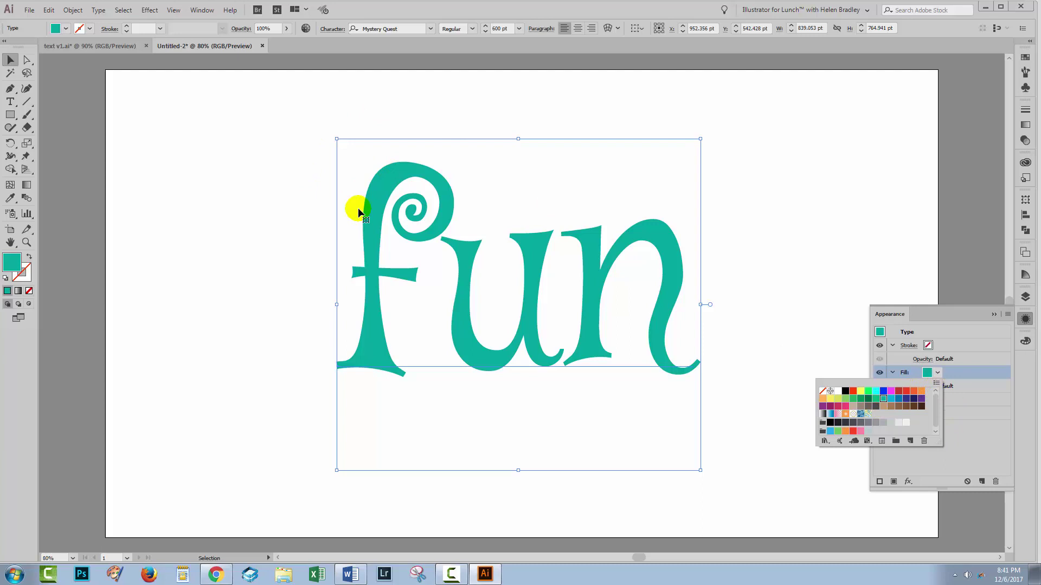
Give 'fun' a dark blue 20 px stroke and move it beneath the teal fill.
{"action": "left_click", "coordinate": [928, 346]}
{"action": "left_click", "coordinate": [928, 346]}
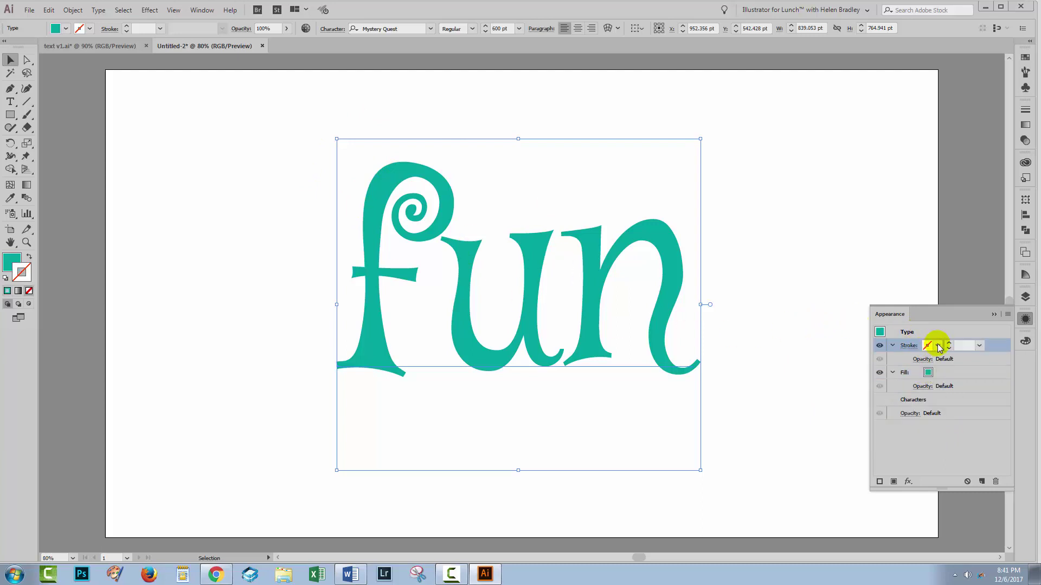
{"action": "left_click", "coordinate": [938, 346]}
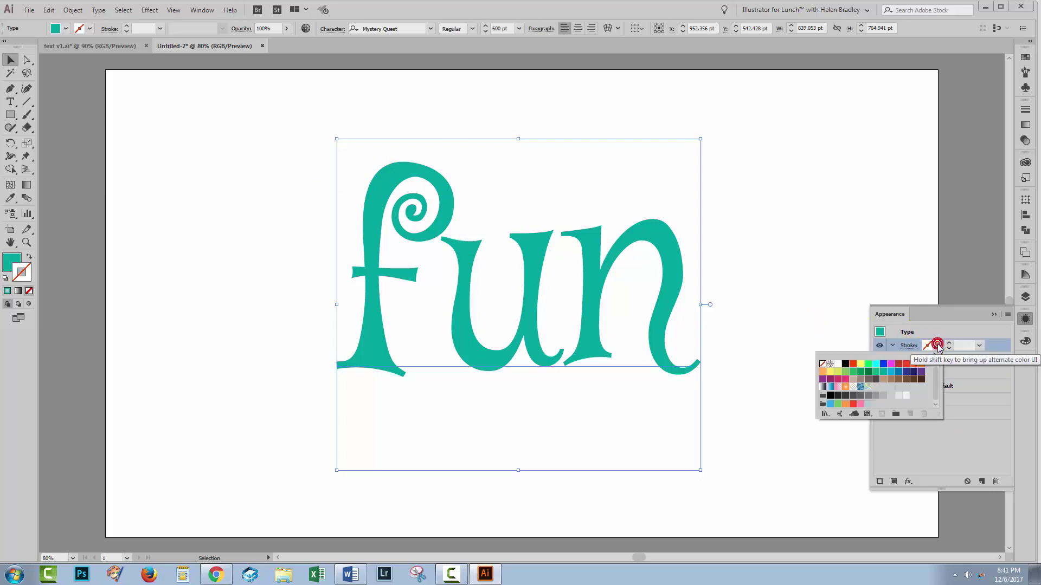
{"action": "left_click", "coordinate": [908, 374]}
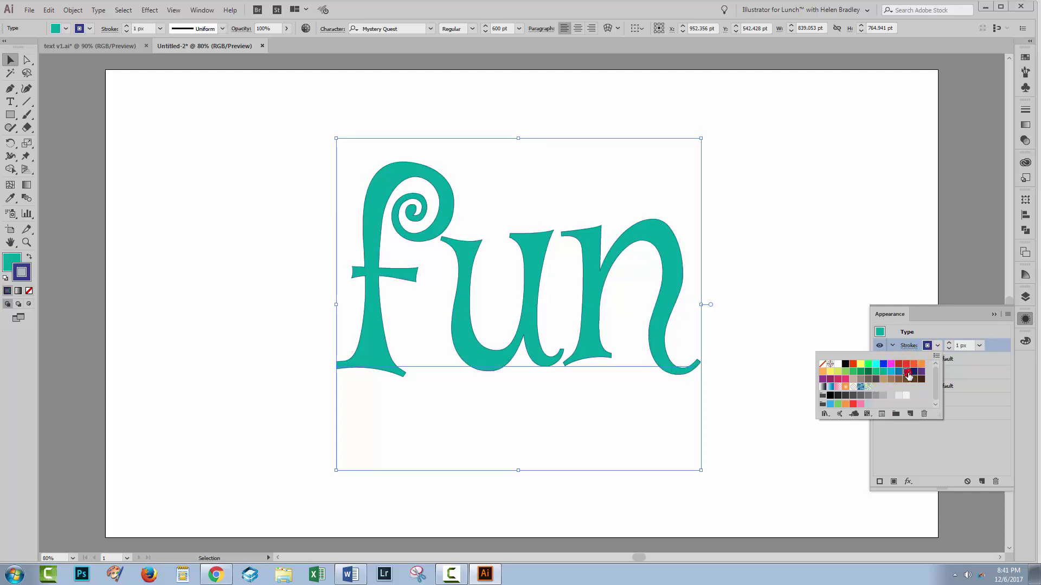
{"action": "left_click", "coordinate": [949, 345]}
{"action": "left_click_drag", "start_coordinate": [948, 344], "coordinate": [949, 346]}
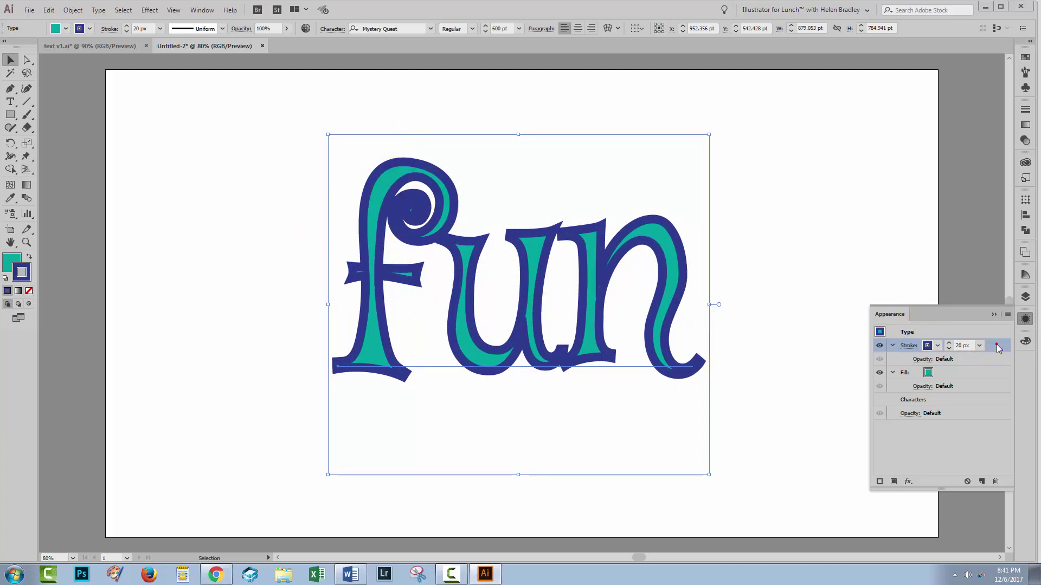
{"action": "mouse_move", "coordinate": [996, 350]}
{"action": "left_mouse_down"}
{"action": "mouse_move", "coordinate": [989, 344]}
{"action": "mouse_move", "coordinate": [985, 391]}
{"action": "left_mouse_up"}
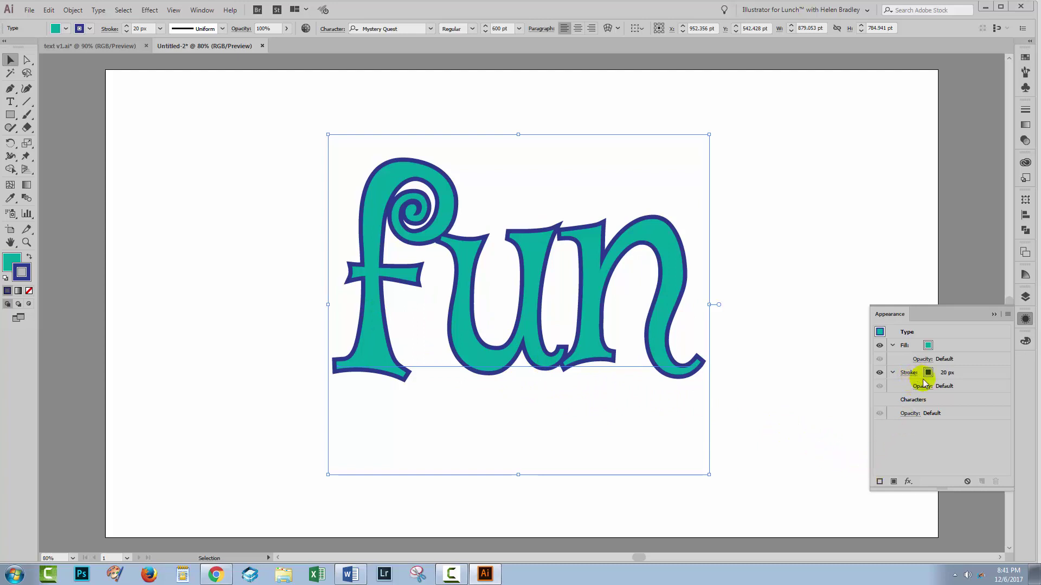
Add a second stroke to 'fun' and move it to the bottom of the Appearance stack.
{"action": "left_click", "coordinate": [879, 481]}
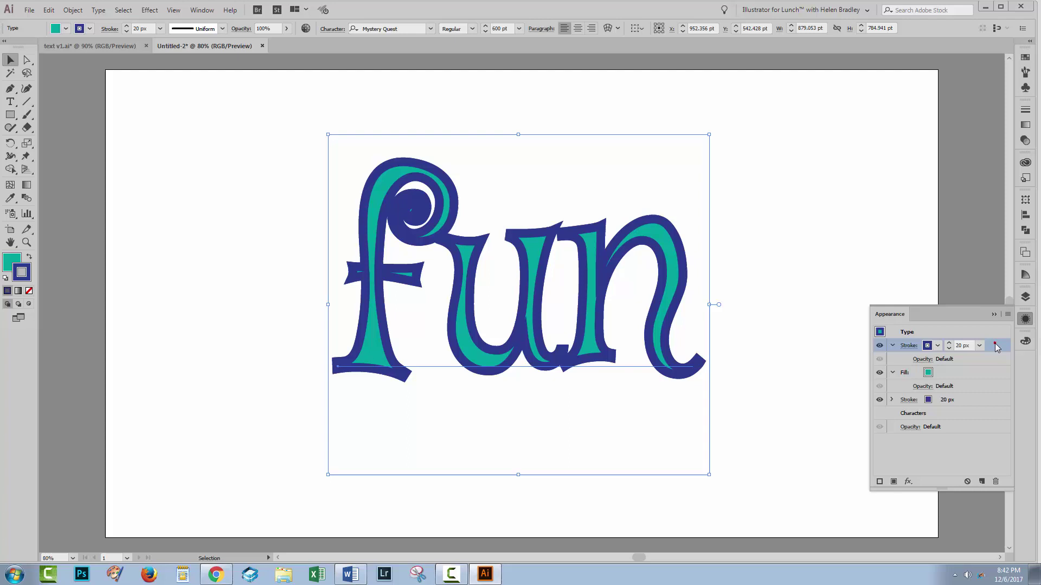
{"action": "left_click_drag", "start_coordinate": [995, 347], "coordinate": [976, 408]}
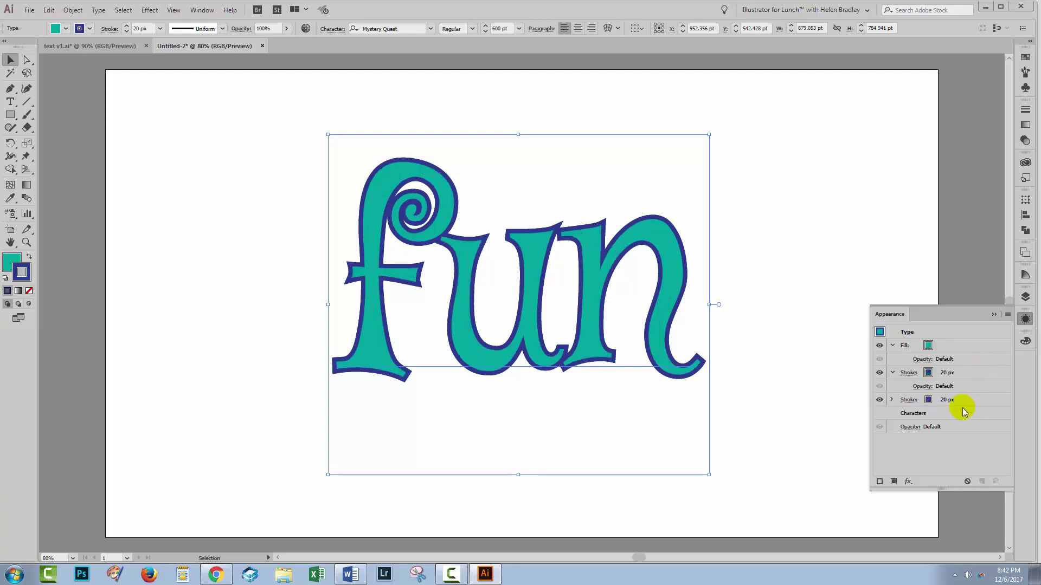
{"action": "left_click", "coordinate": [911, 400]}
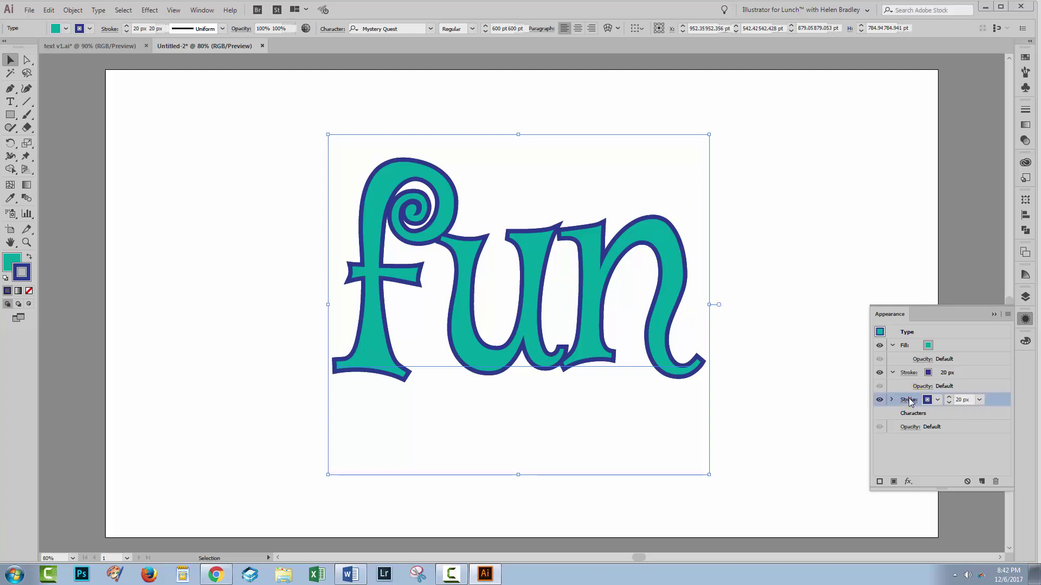
{"action": "left_click", "coordinate": [937, 401]}
{"action": "left_click", "coordinate": [937, 401]}
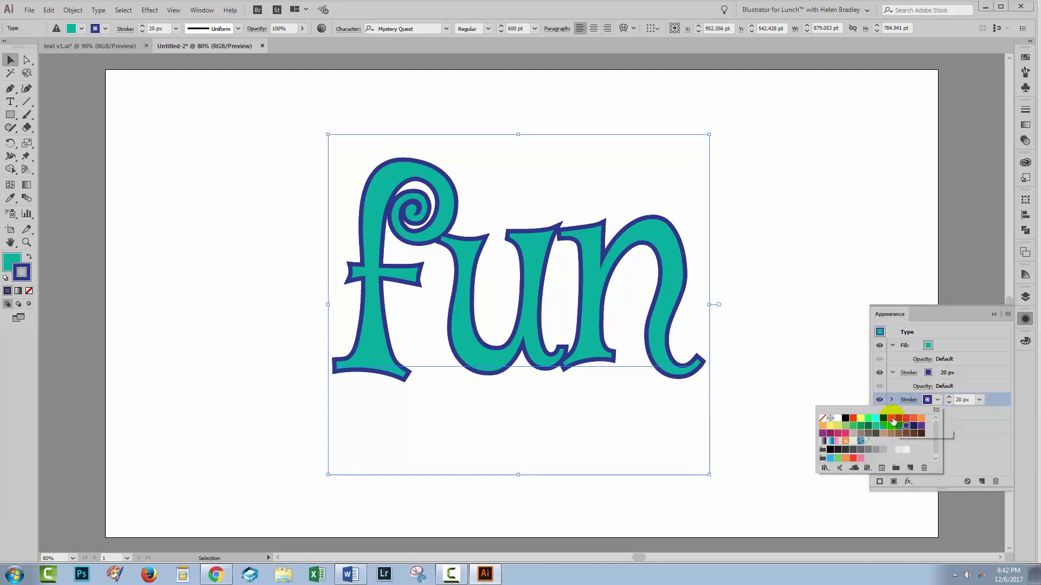
Fill the bottom stroke with the multicolour pattern swatch and raise its weight to 170 px.
{"action": "left_click", "coordinate": [867, 444]}
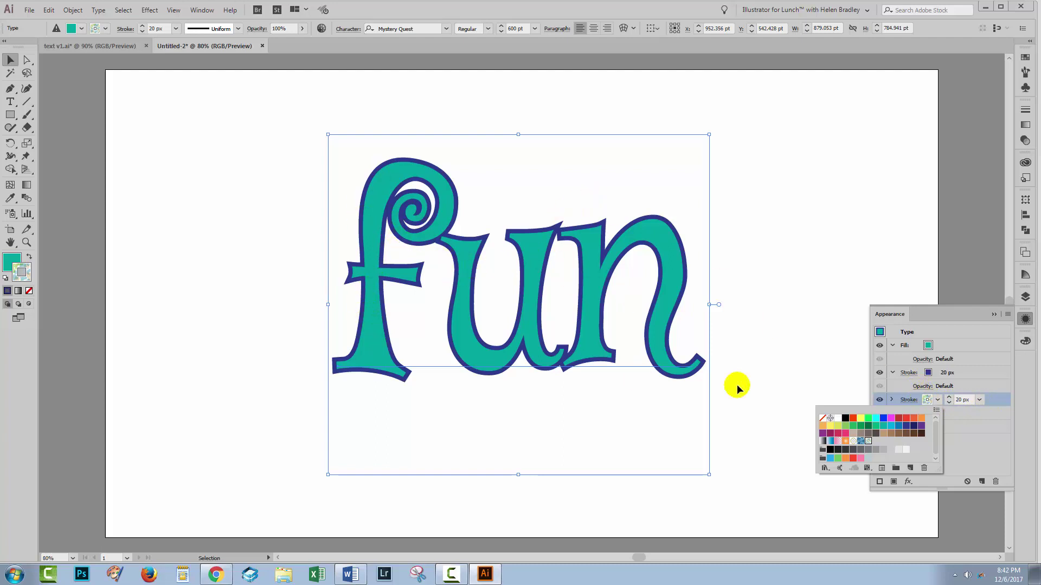
{"action": "left_click", "coordinate": [950, 400]}
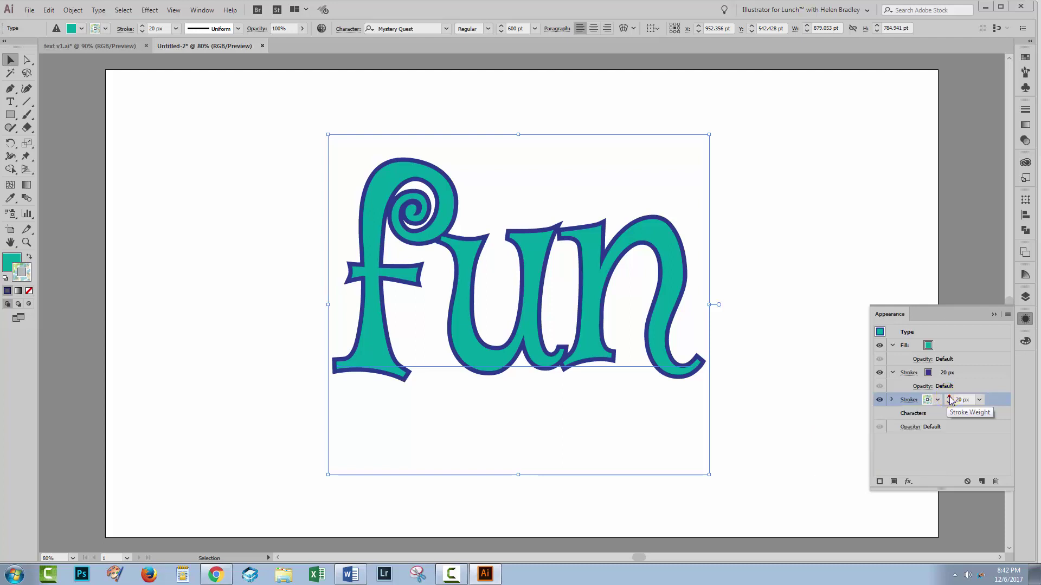
{"action": "left_click", "coordinate": [949, 400]}
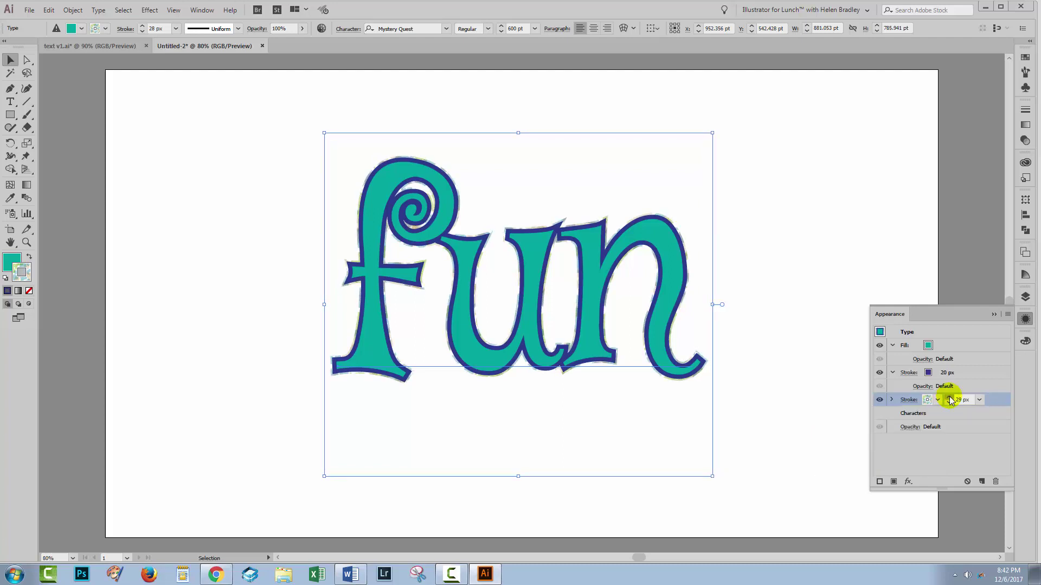
{"action": "left_click", "coordinate": [950, 400]}
{"action": "left_click", "coordinate": [950, 400]}
{"action": "left_click", "coordinate": [949, 400]}
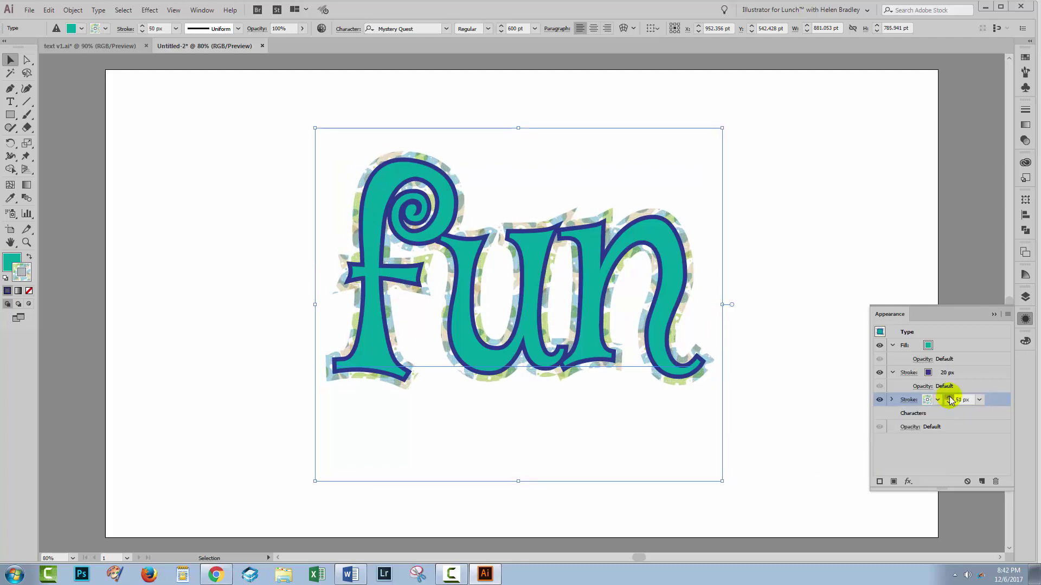
{"action": "left_click", "coordinate": [950, 400]}
{"action": "left_click", "coordinate": [949, 400]}
{"action": "left_click", "coordinate": [949, 400]}
{"action": "left_click", "coordinate": [950, 400]}
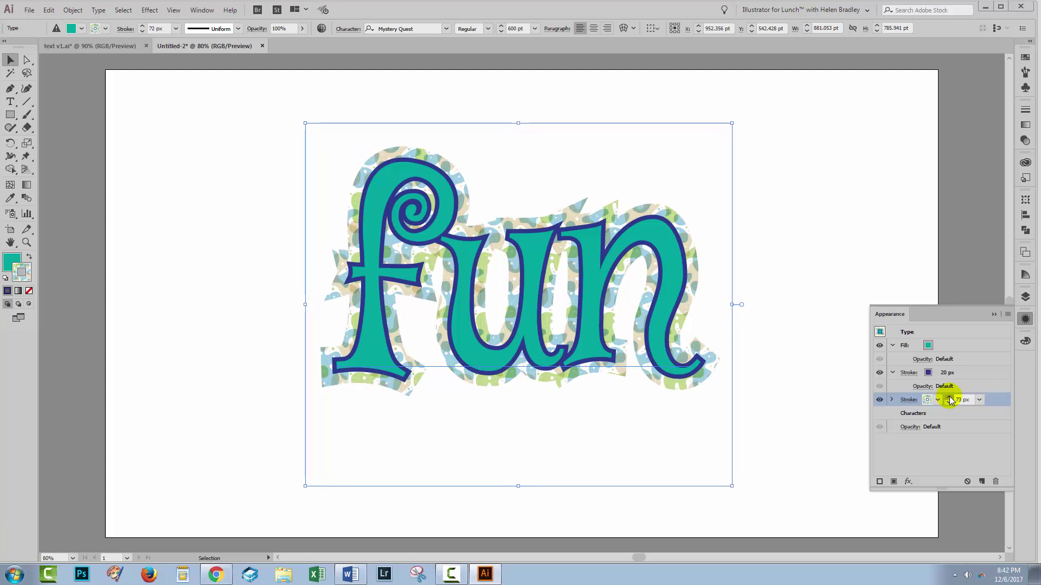
{"action": "left_click", "coordinate": [949, 400]}
{"action": "left_click", "coordinate": [949, 400]}
{"action": "left_click", "coordinate": [949, 400]}
{"action": "left_click", "coordinate": [949, 400]}
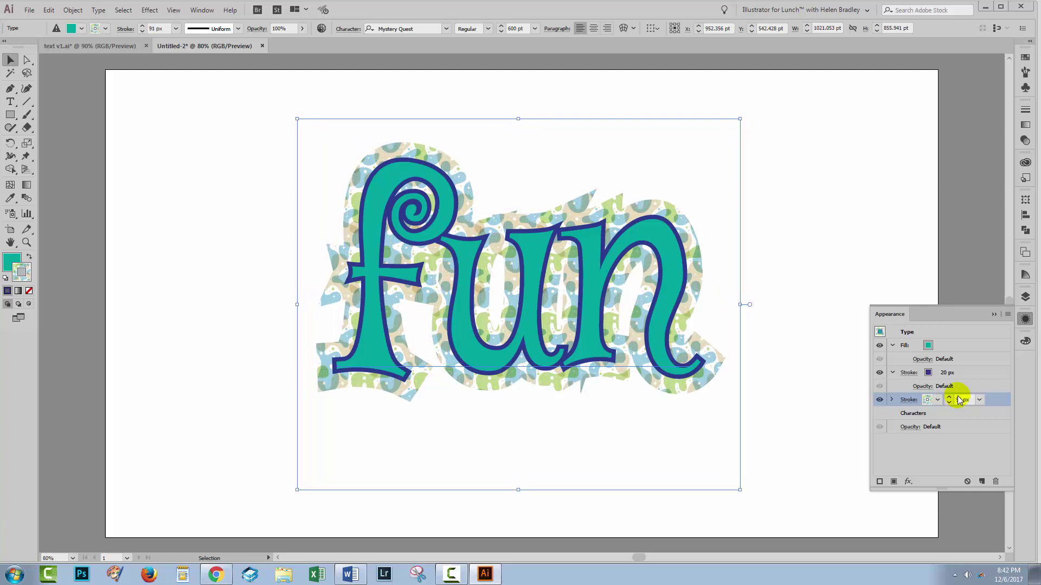
{"action": "left_click", "coordinate": [958, 399]}
{"action": "scroll", "coordinate": [958, 399], "scroll_direction": "up", "scroll_amount": 20}
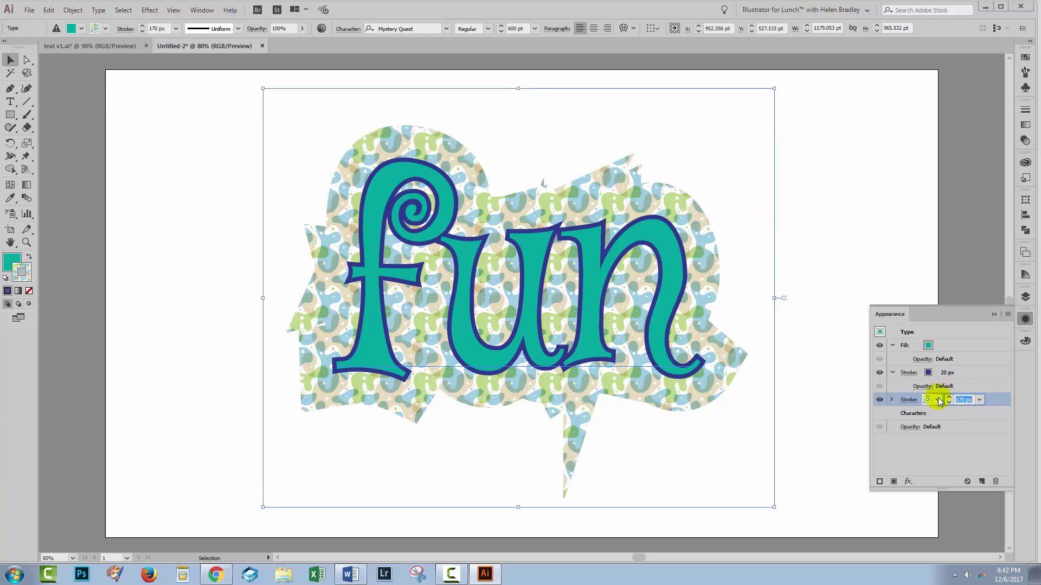
{"action": "left_click", "coordinate": [938, 400]}
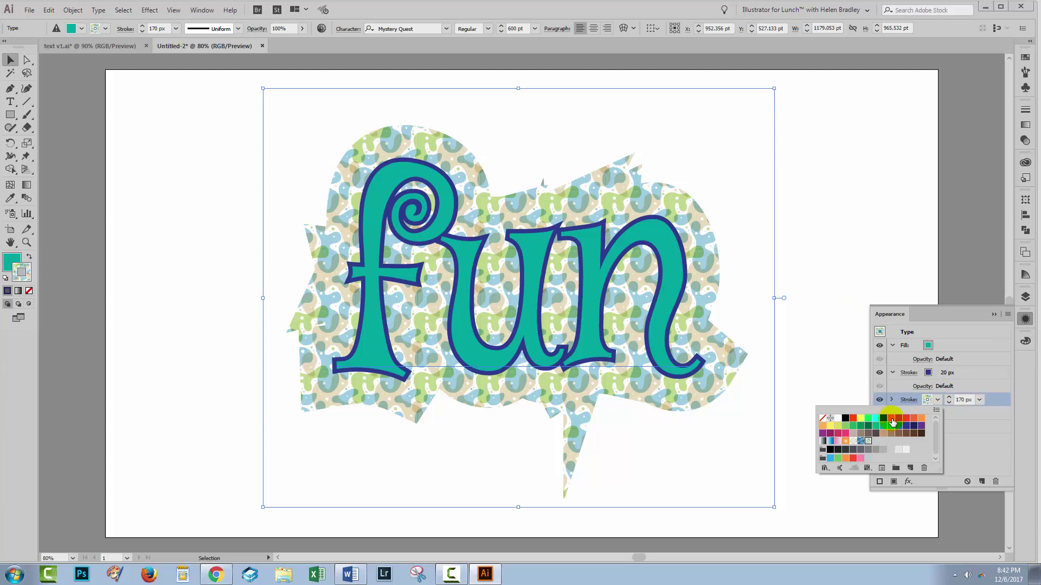
Temporarily make the outer stroke magenta and set its corners to Round Join.
{"action": "left_click", "coordinate": [890, 418]}
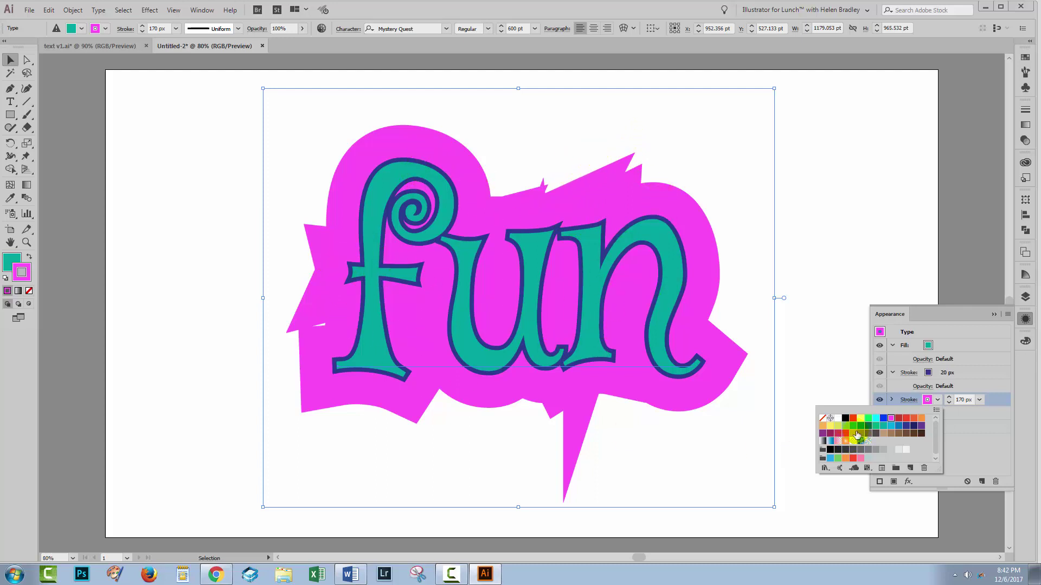
{"action": "left_click", "coordinate": [909, 400]}
{"action": "left_click", "coordinate": [909, 400]}
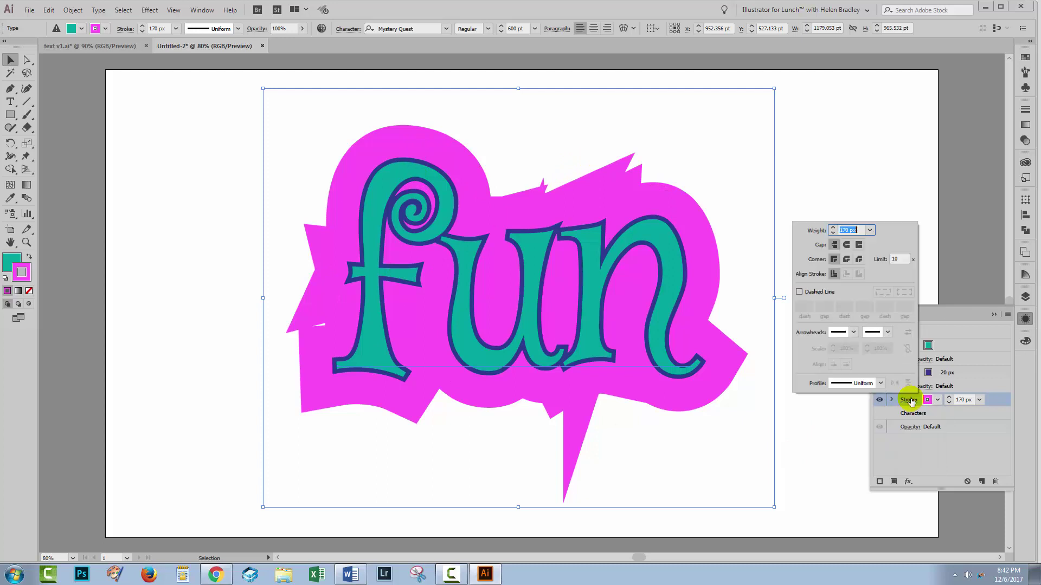
{"action": "left_click", "coordinate": [847, 260]}
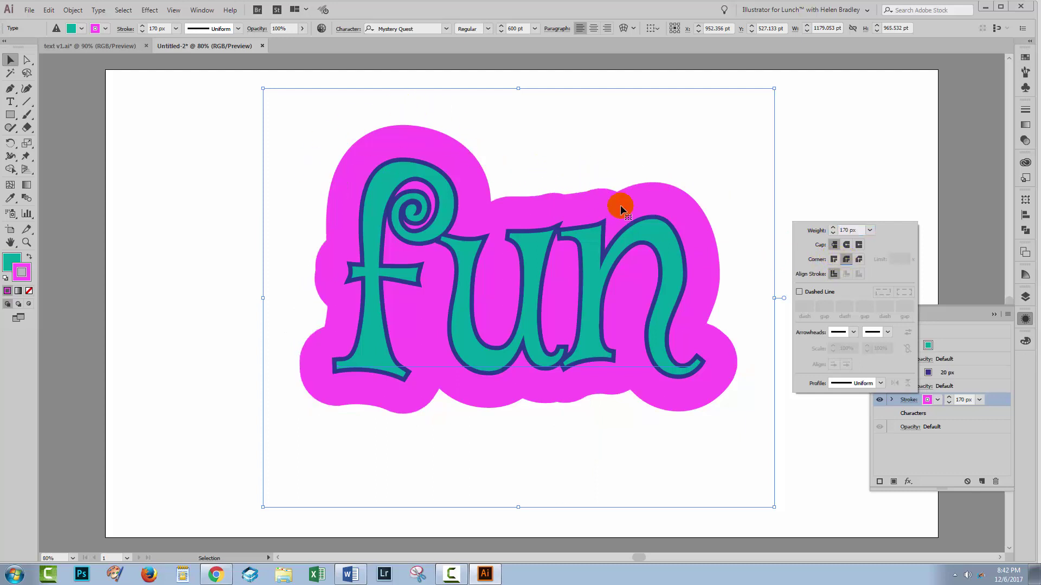
{"action": "left_click", "coordinate": [859, 261]}
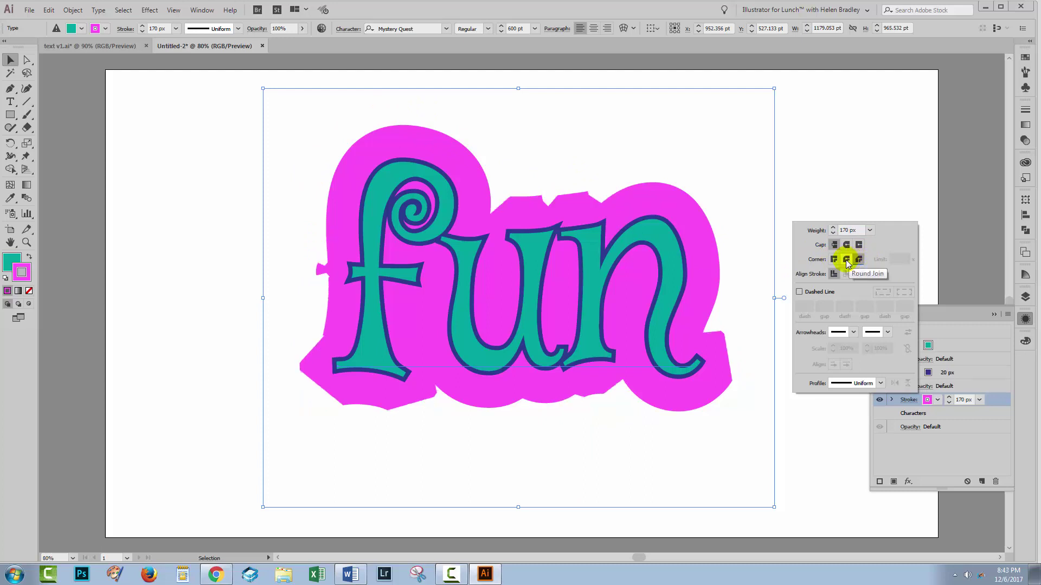
{"action": "left_click", "coordinate": [846, 261]}
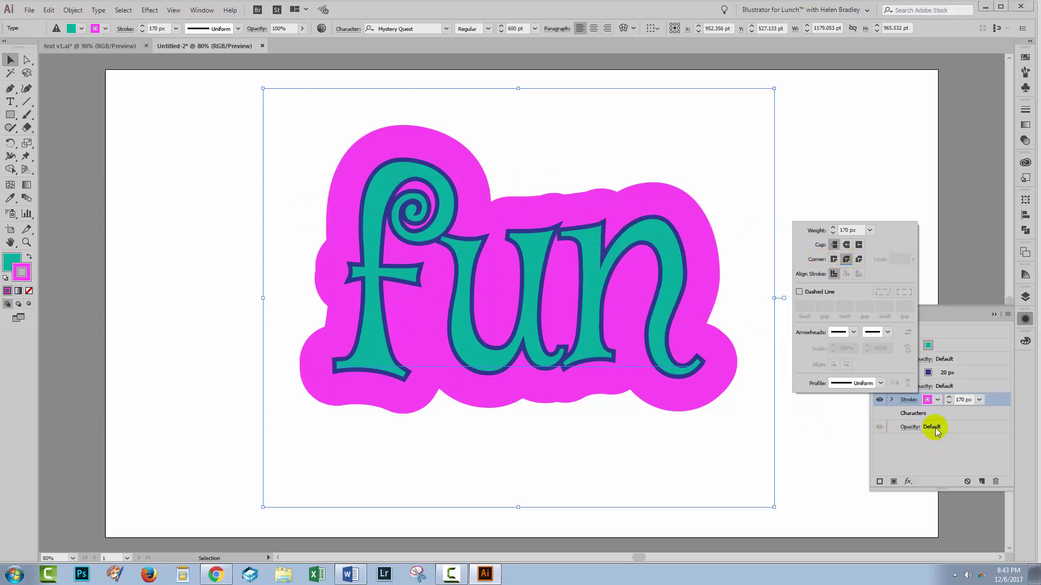
Reapply the pattern swatch to the outer stroke and deselect to preview.
{"action": "left_click", "coordinate": [928, 400]}
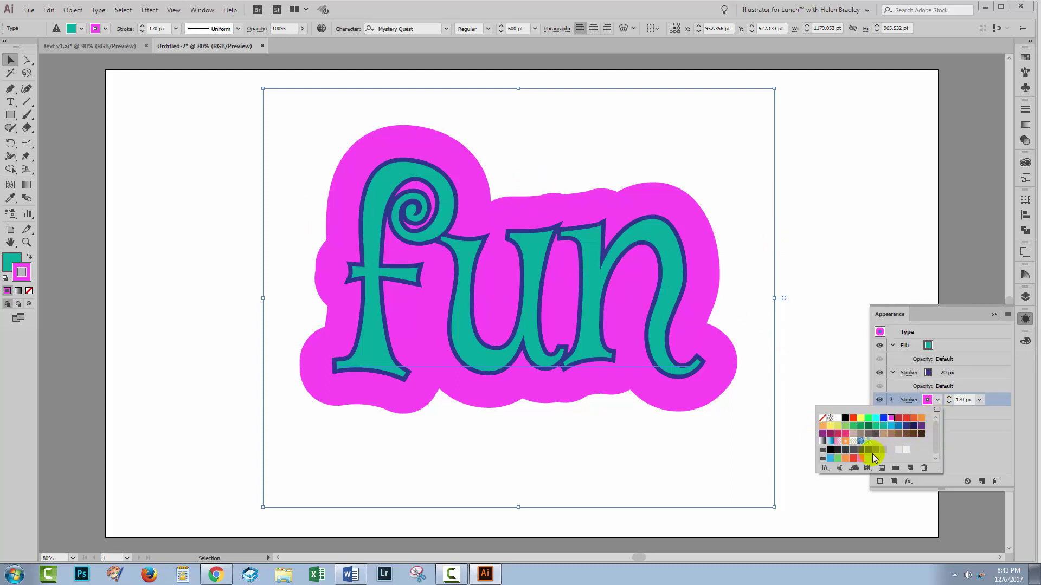
{"action": "left_click", "coordinate": [868, 441]}
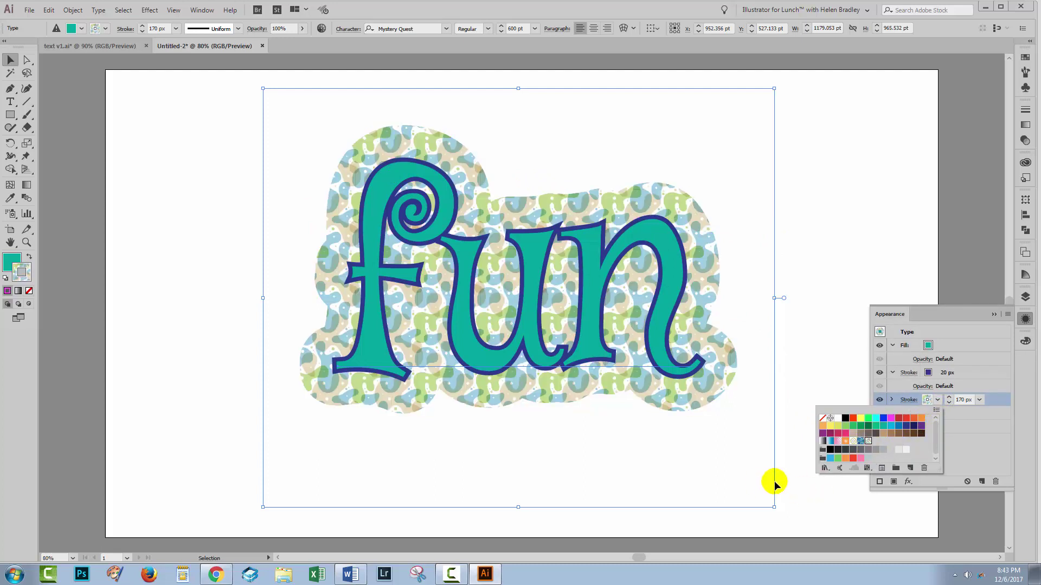
{"action": "left_click", "coordinate": [802, 502]}
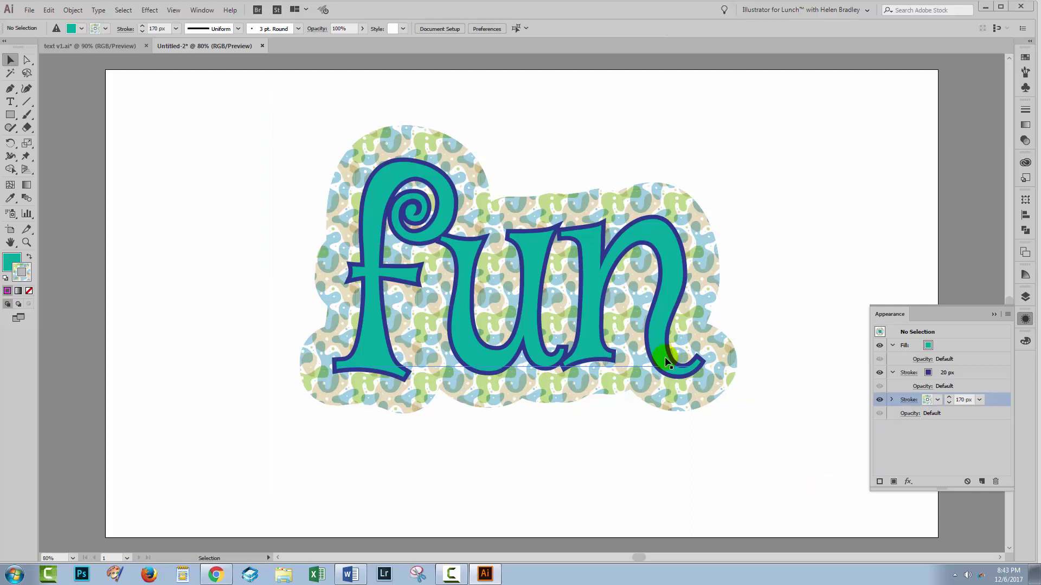
Select 'fun' and recolour its 20 px inner stroke from dark blue to green.
{"action": "left_click_drag", "start_coordinate": [274, 185], "coordinate": [358, 345]}
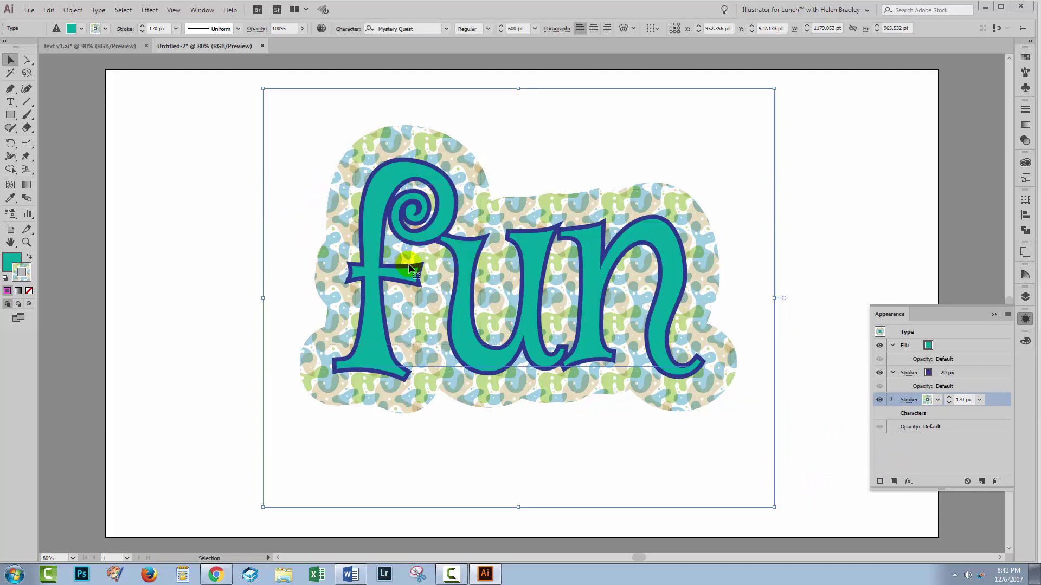
{"action": "left_click", "coordinate": [926, 372]}
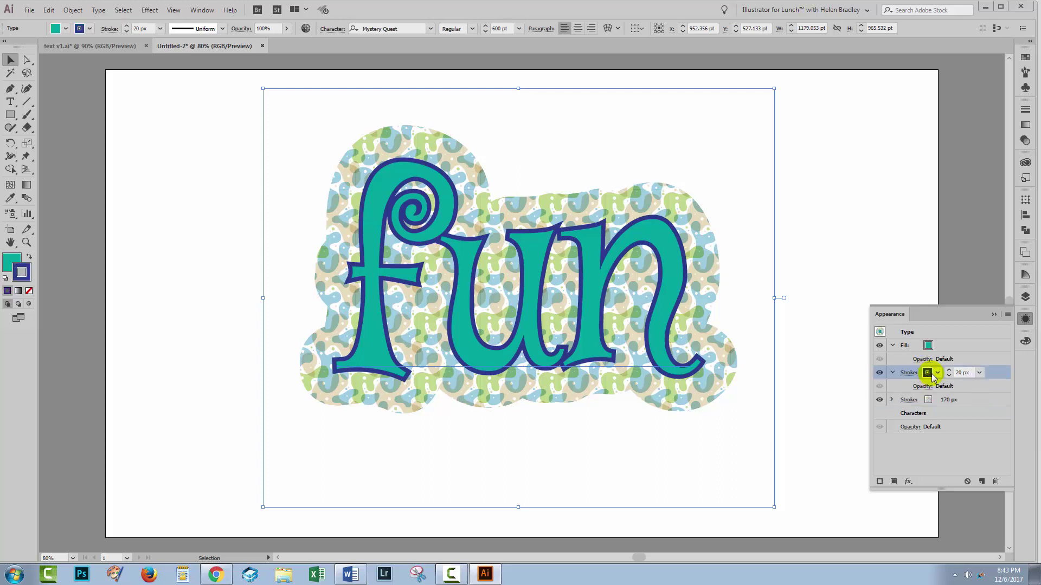
{"action": "left_click", "coordinate": [937, 373]}
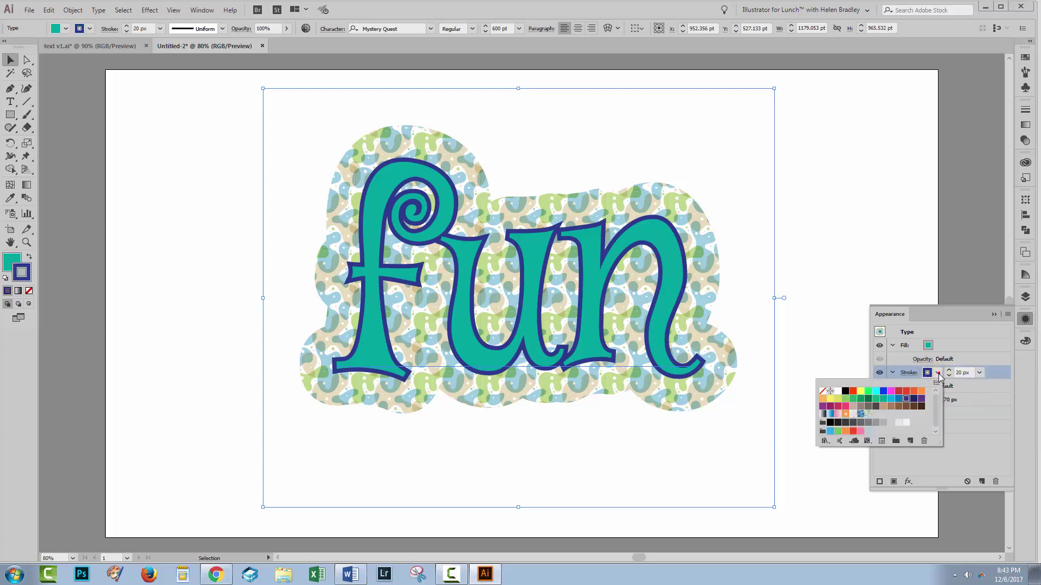
{"action": "left_click", "coordinate": [846, 402]}
{"action": "left_click", "coordinate": [837, 399]}
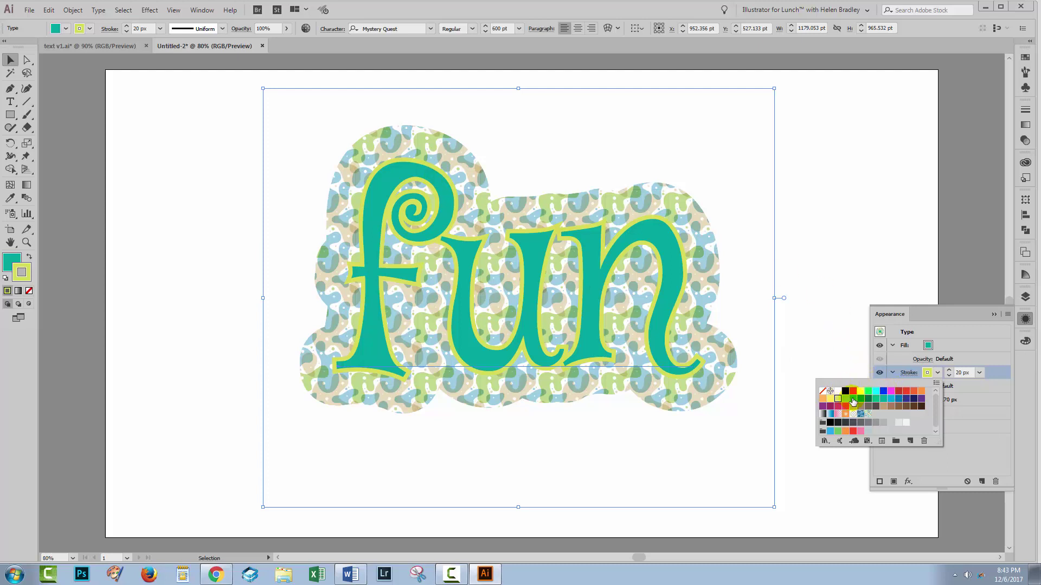
{"action": "left_click", "coordinate": [891, 399]}
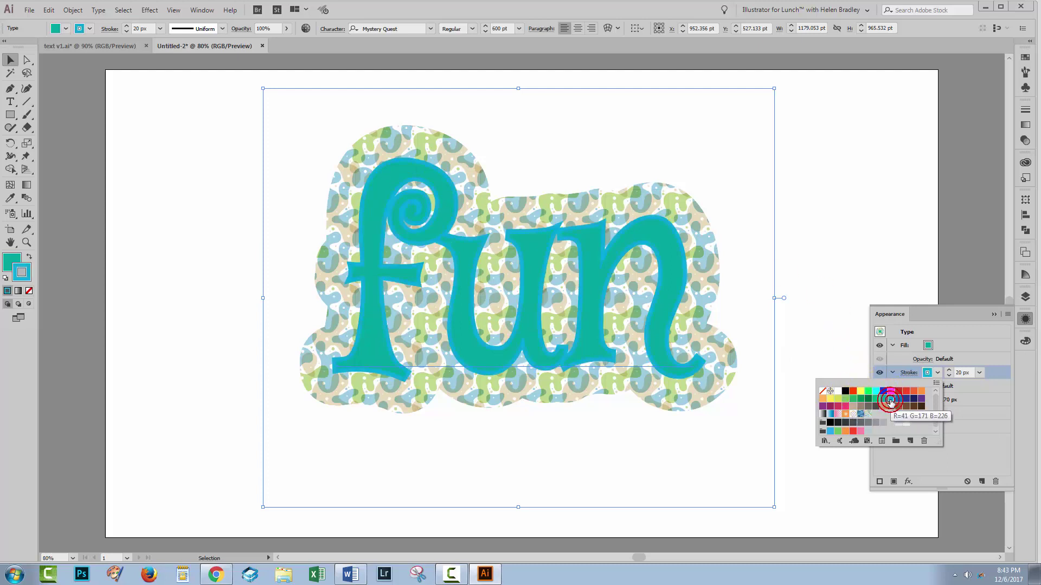
{"action": "left_click", "coordinate": [837, 431]}
{"action": "left_click", "coordinate": [811, 322]}
{"action": "left_click", "coordinate": [812, 402]}
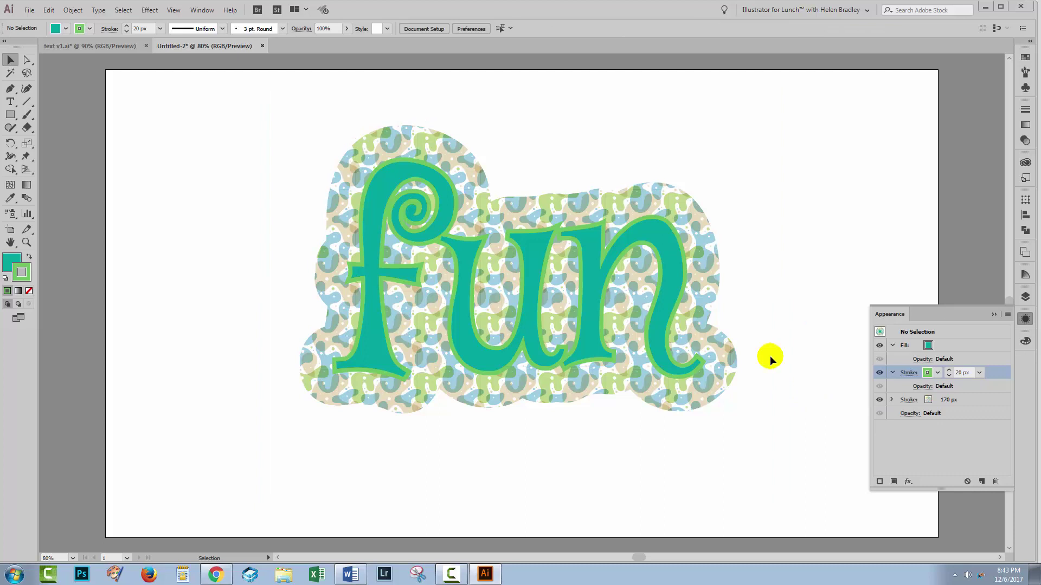